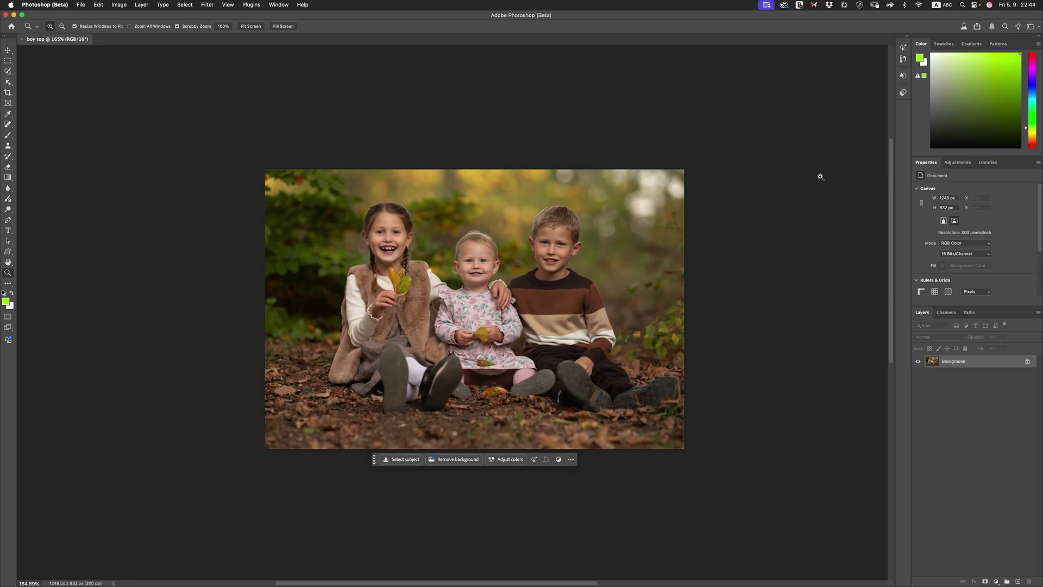
Open Image Size with Option+Cmd+I, showing 1248 × 832 px at 300 ppi, and select the Width field
{"action": "left_click", "coordinate": [118, 5]}
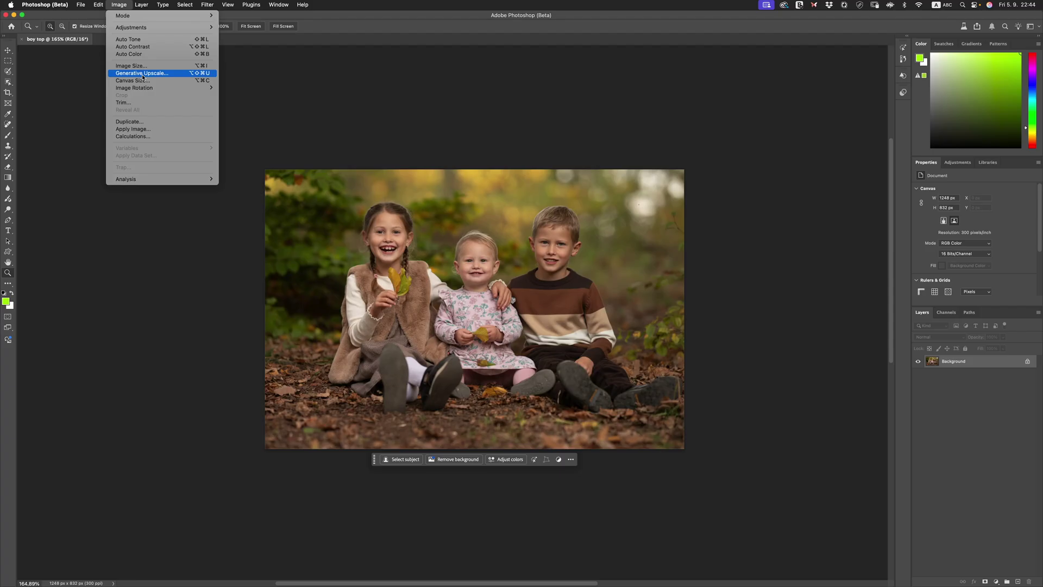
{"action": "left_click", "coordinate": [493, 258]}
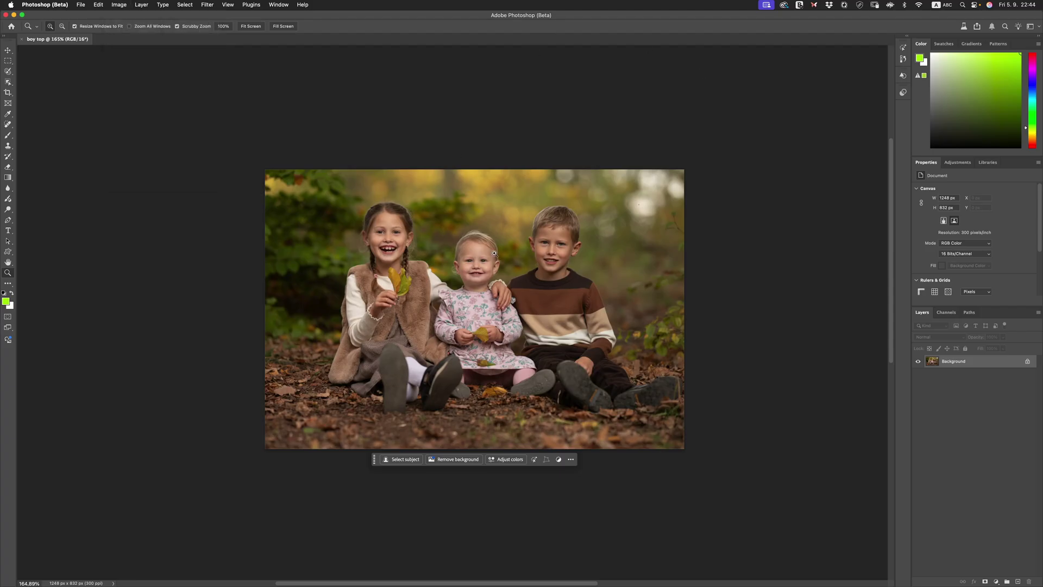
{"action": "scroll", "coordinate": [493, 258], "scroll_direction": "up", "scroll_amount": 3}
{"action": "scroll", "coordinate": [492, 256], "scroll_direction": "down", "scroll_amount": 4}
{"action": "scroll", "coordinate": [493, 256], "scroll_direction": "up", "scroll_amount": 3}
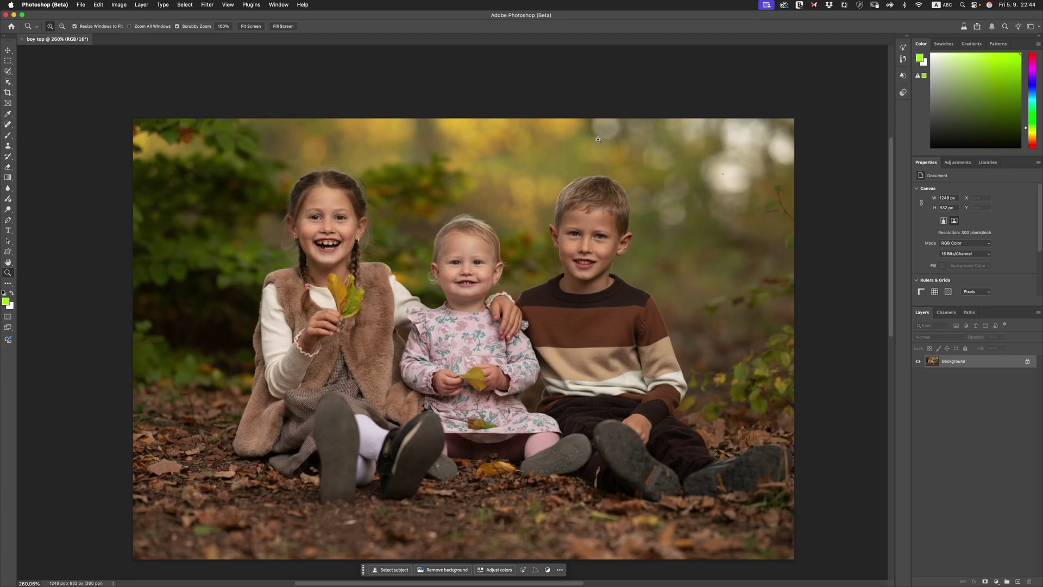
{"action": "key", "text": "super+alt+i"}
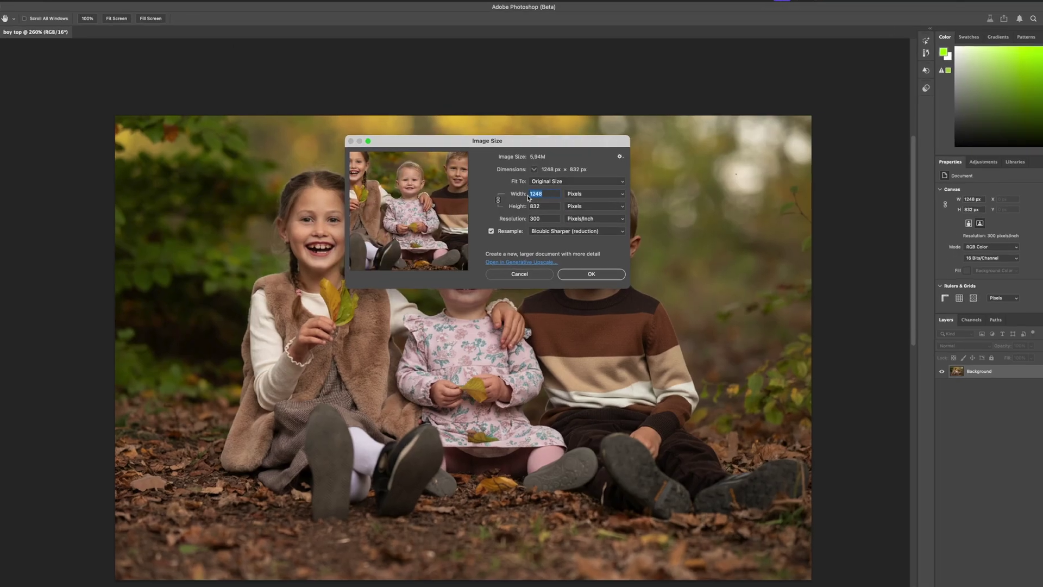
{"action": "left_click", "coordinate": [550, 192]}
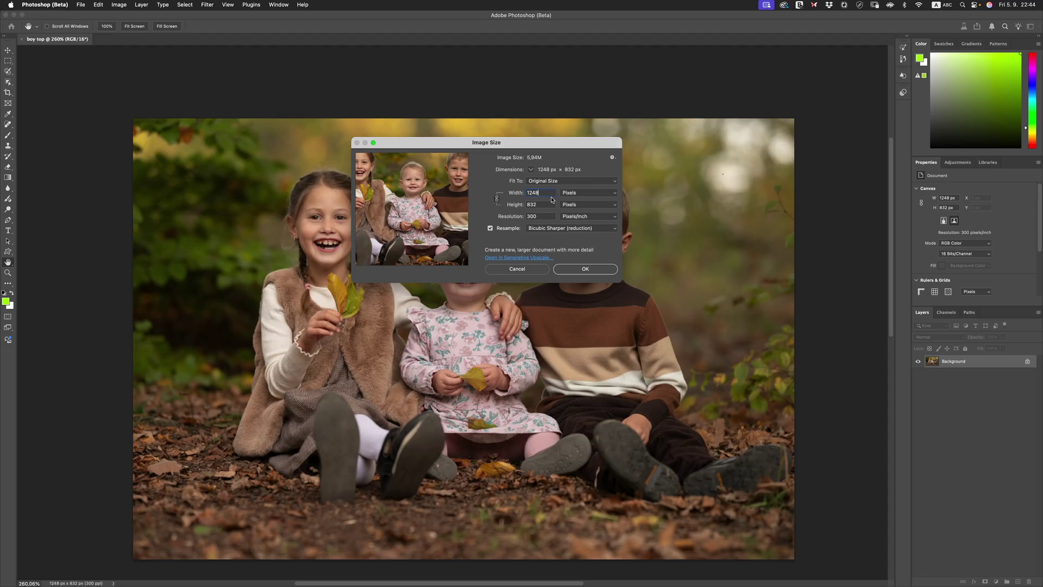
Cancel Image Size and set Generative Upscale to 3x (3744 × 2496 px) after 4x exceeds 4096 px
{"action": "left_click", "coordinate": [516, 268]}
{"action": "left_click", "coordinate": [116, 6]}
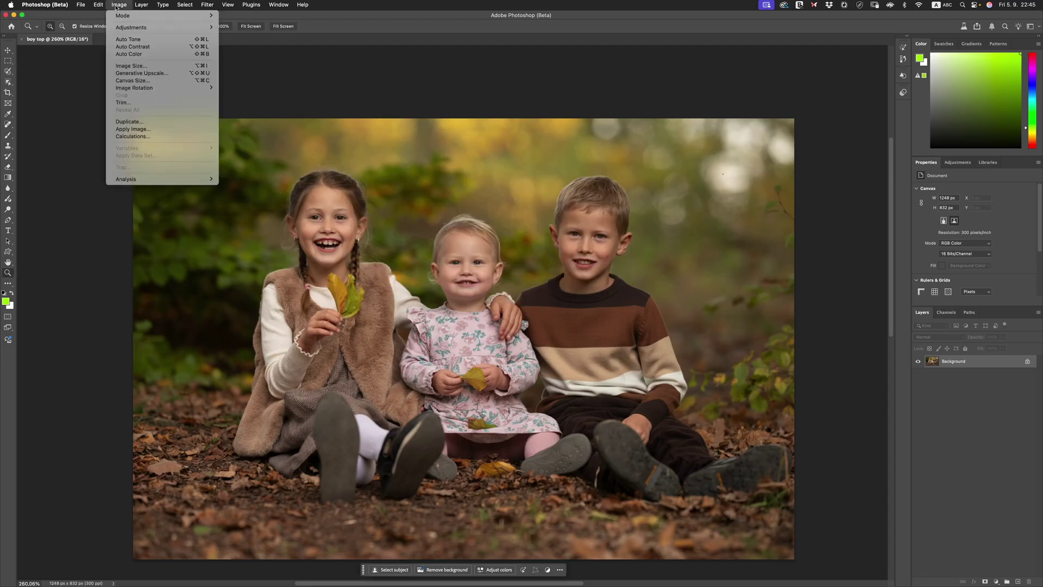
{"action": "left_click", "coordinate": [153, 73]}
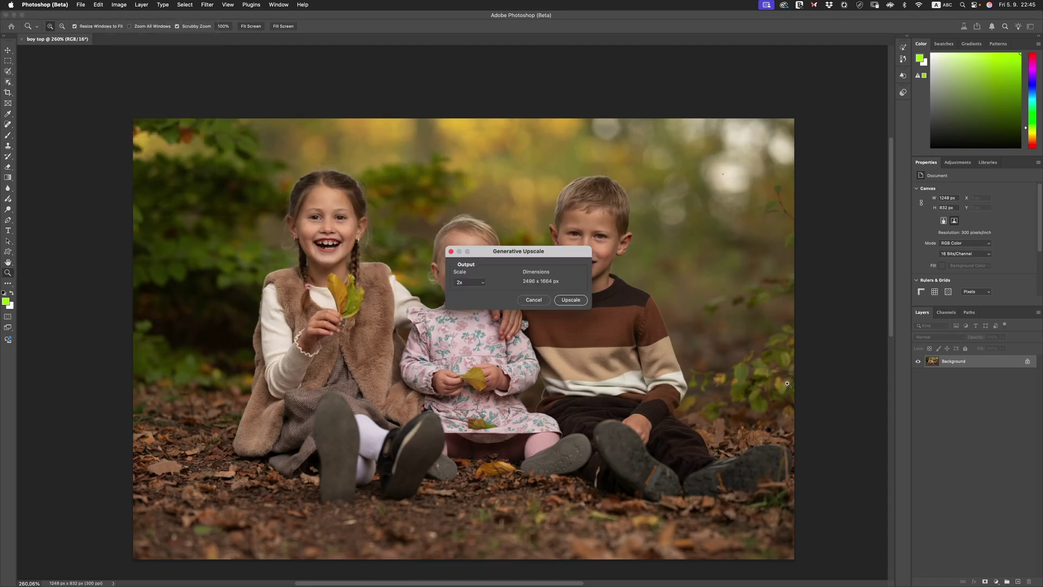
{"action": "left_click", "coordinate": [466, 280]}
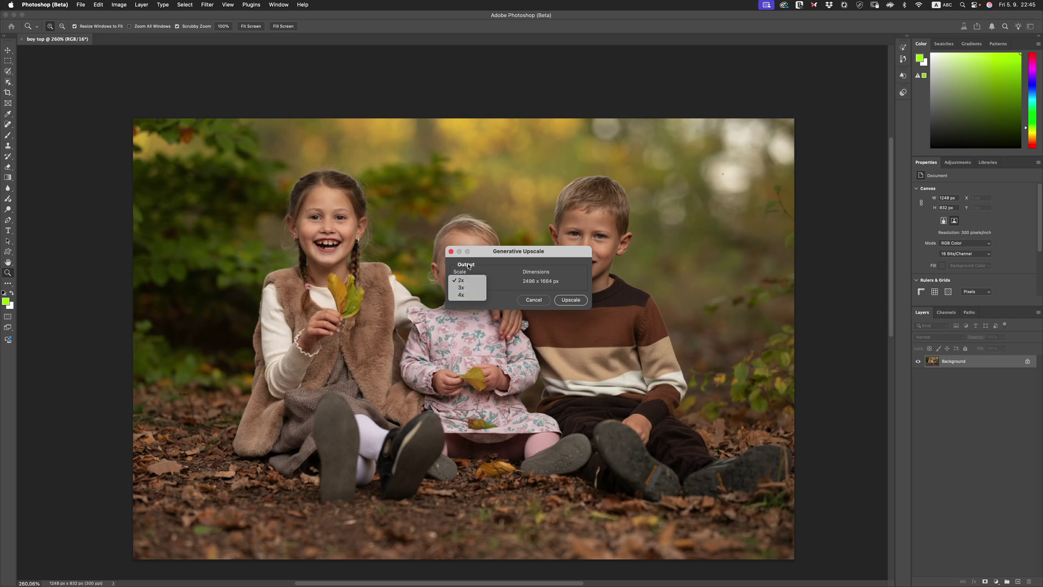
{"action": "left_click", "coordinate": [475, 296]}
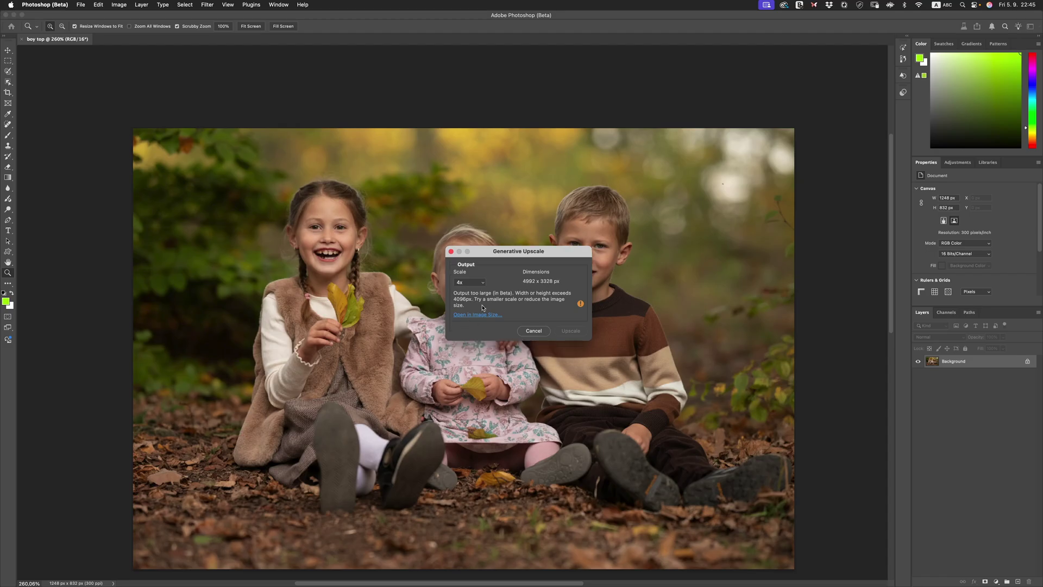
{"action": "left_click", "coordinate": [471, 281]}
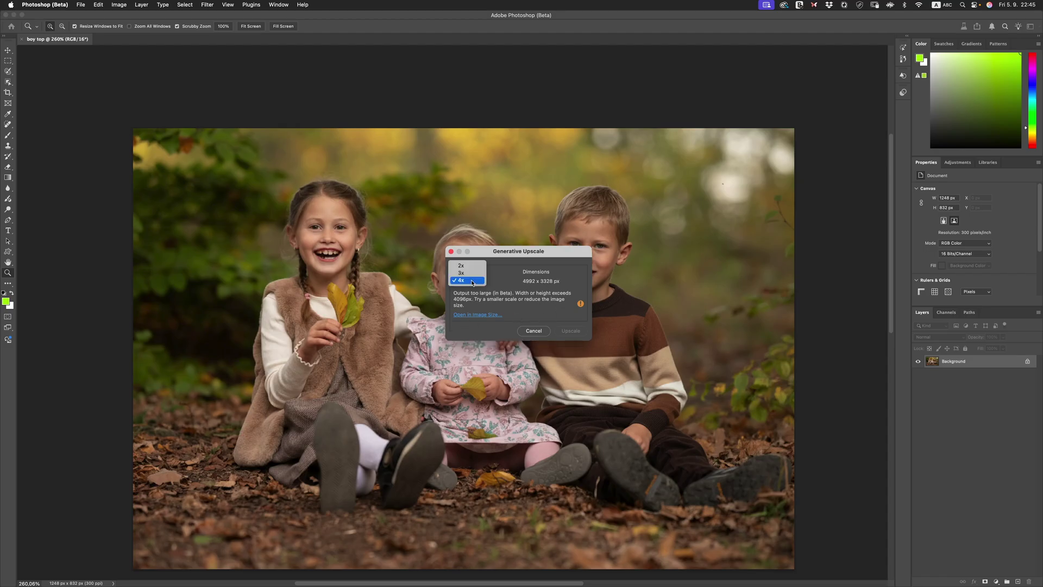
{"action": "left_click", "coordinate": [473, 274]}
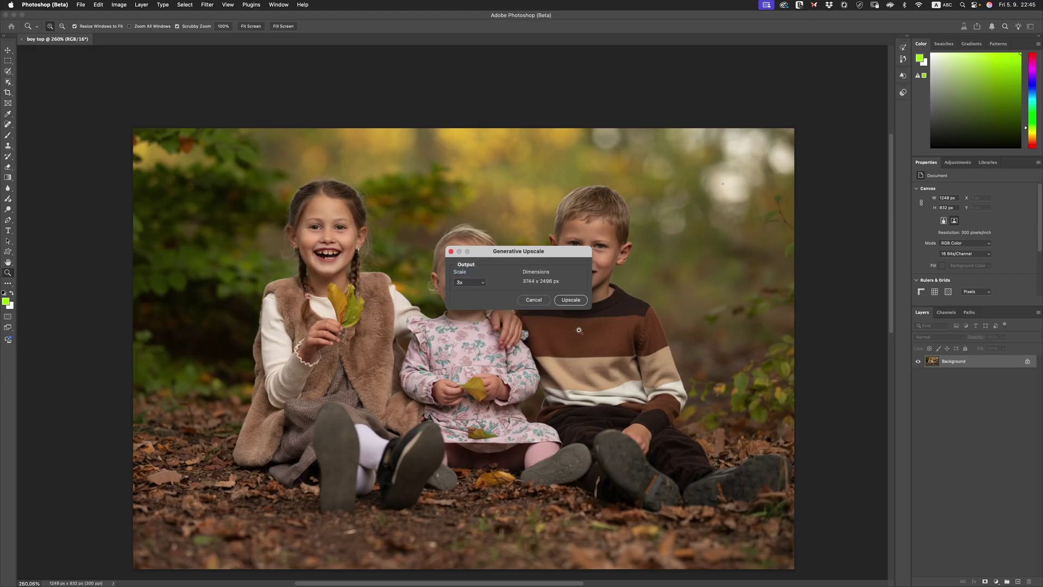
Run the 3x upscale into a new document and zoom out to see all three children
{"action": "left_click", "coordinate": [578, 300]}
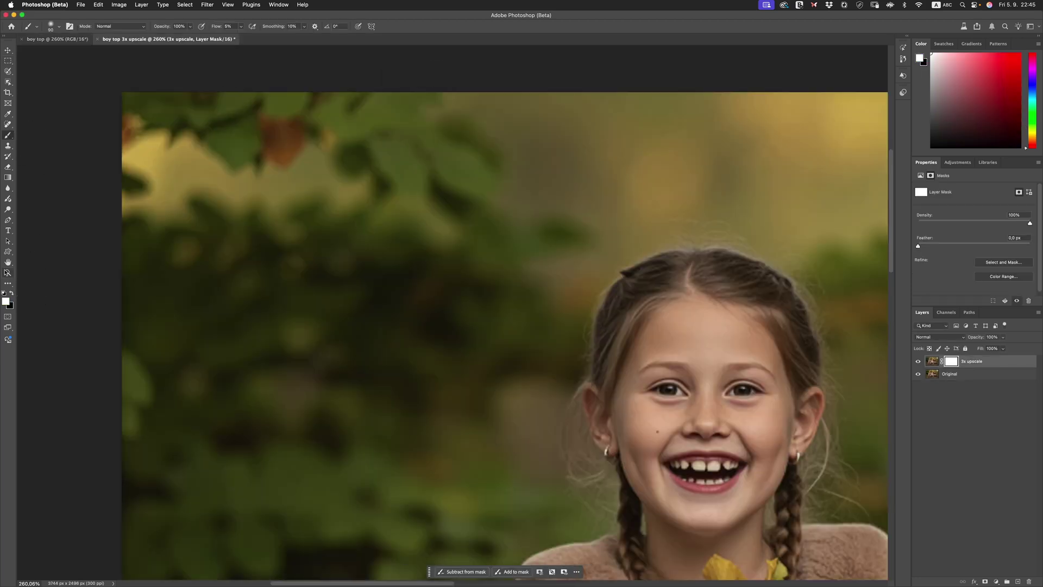
{"action": "left_click", "coordinate": [8, 272]}
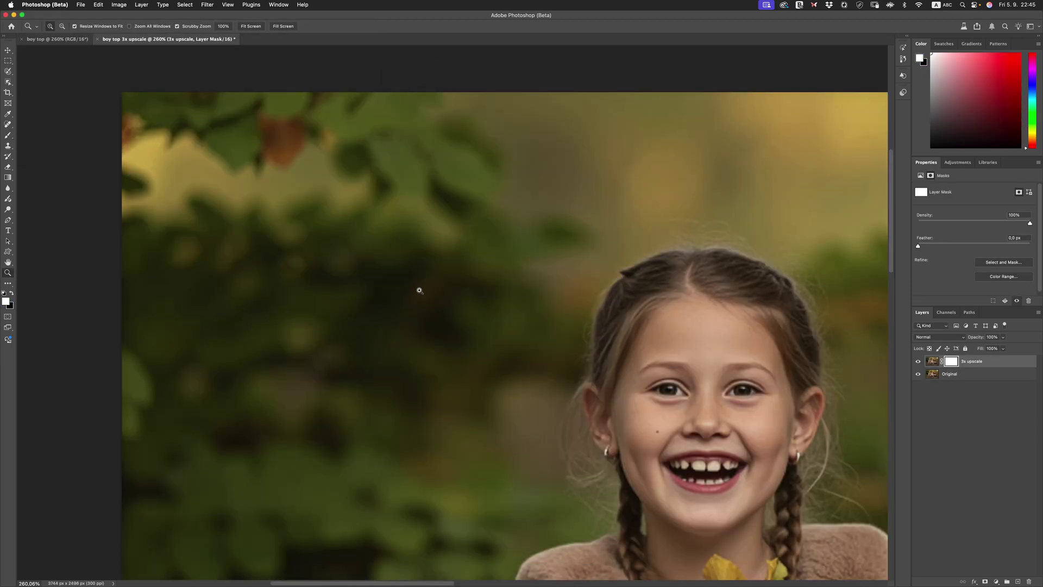
{"action": "left_click_drag", "start_coordinate": [418, 291], "coordinate": [342, 312]}
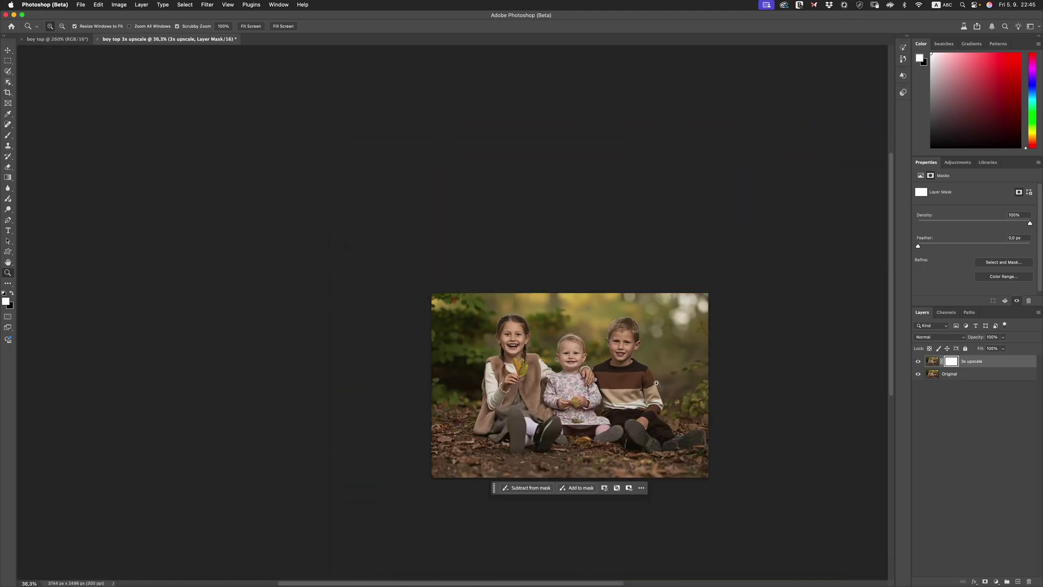
Scrubby-zoom in and out on the boy's face to inspect the upscaled detail
{"action": "left_click_drag", "start_coordinate": [657, 383], "coordinate": [696, 397]}
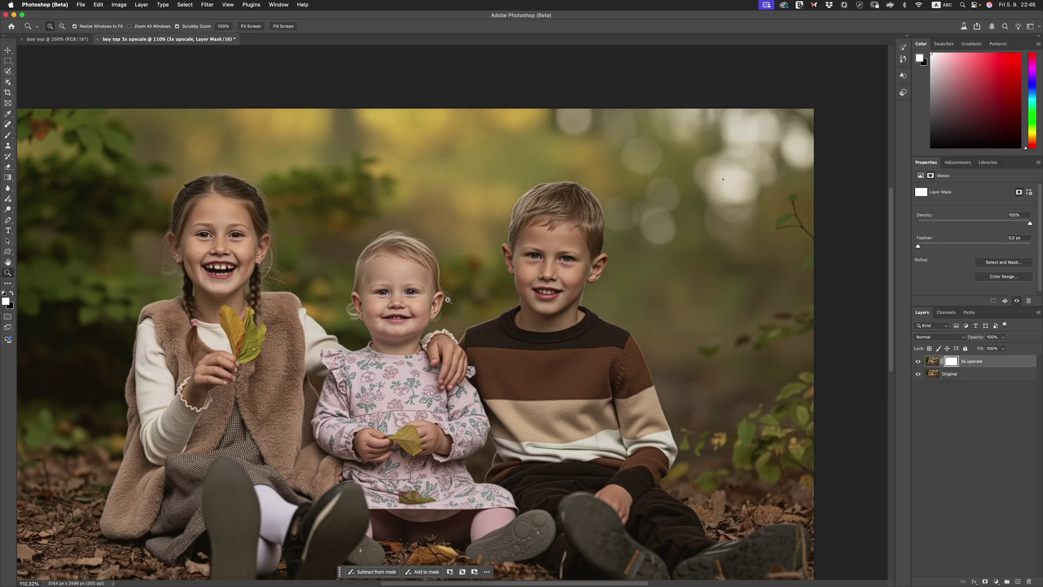
{"action": "left_click_drag", "start_coordinate": [288, 261], "coordinate": [65, 250]}
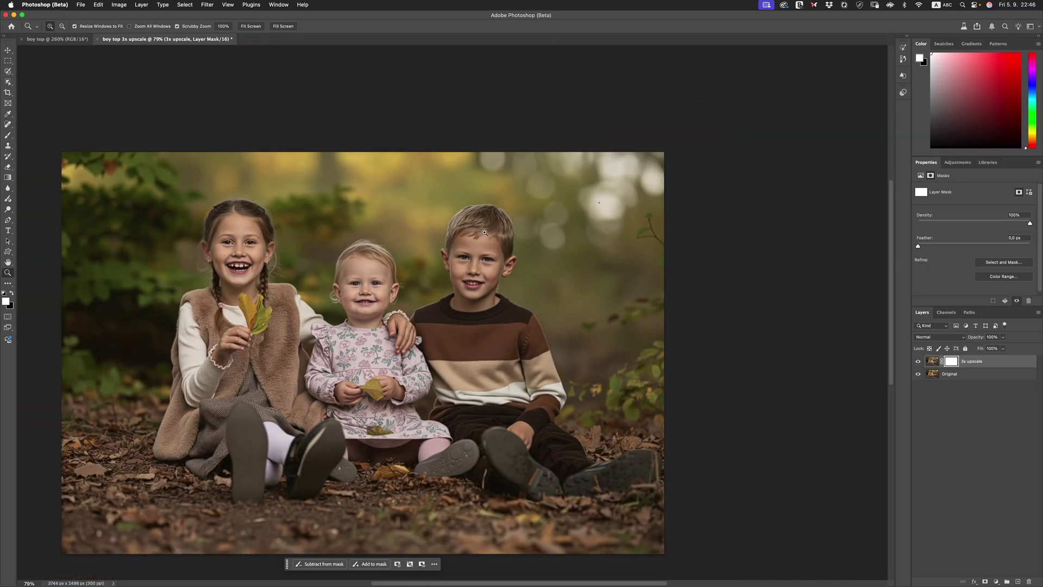
{"action": "left_click_drag", "start_coordinate": [482, 251], "coordinate": [546, 252]}
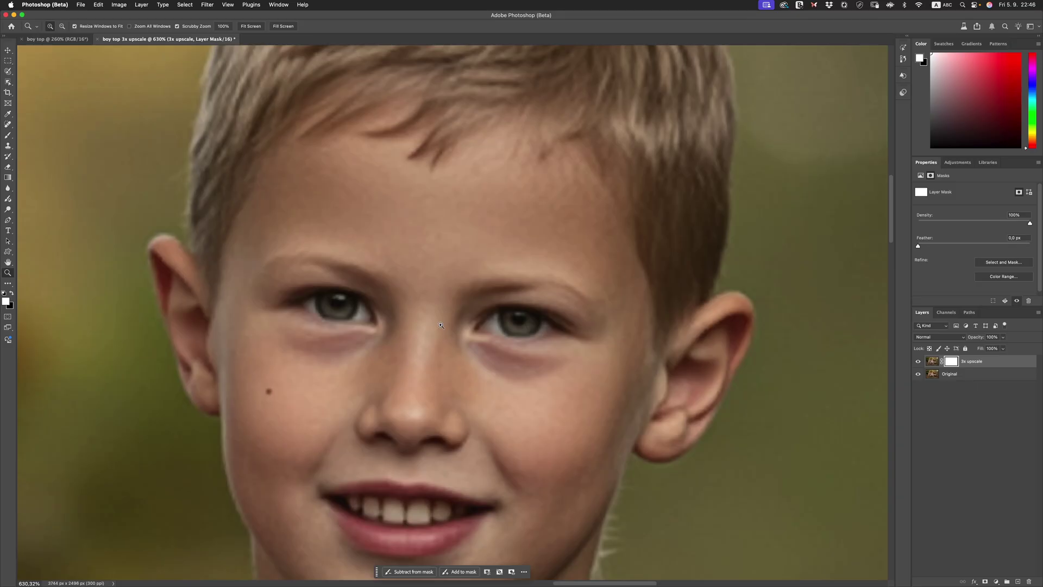
{"action": "left_click_drag", "start_coordinate": [441, 325], "coordinate": [387, 324]}
{"action": "left_click_drag", "start_coordinate": [170, 417], "coordinate": [182, 416]}
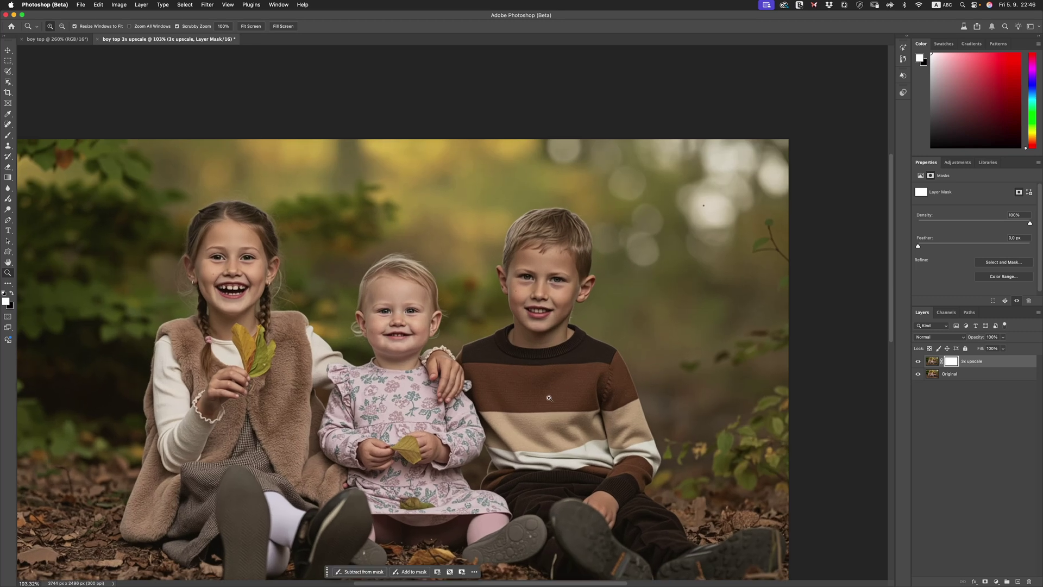
Toggle the 3x upscale layer off and on to compare it with the Original
{"action": "left_click", "coordinate": [919, 361]}
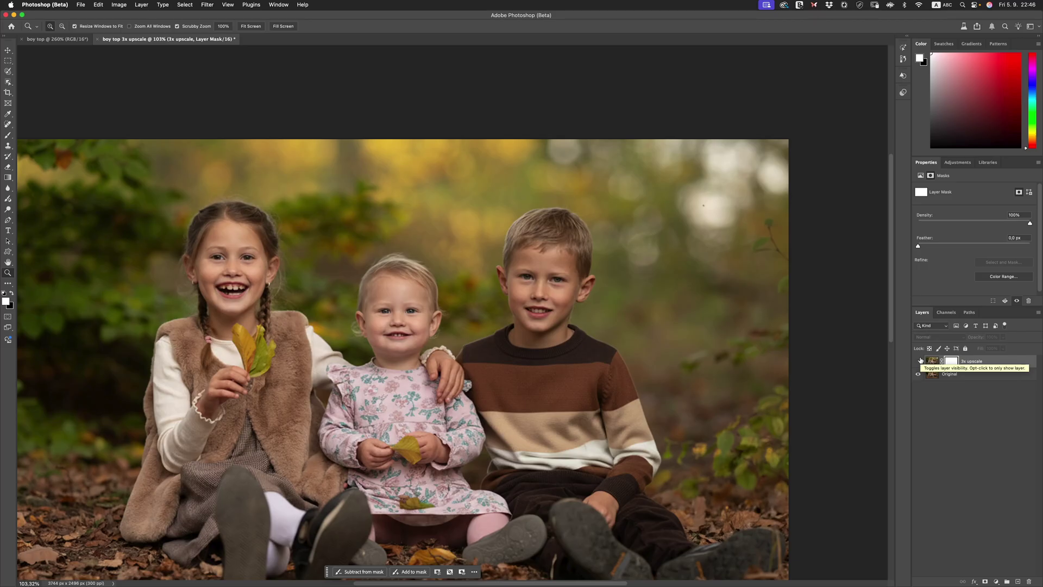
{"action": "left_click", "coordinate": [919, 361]}
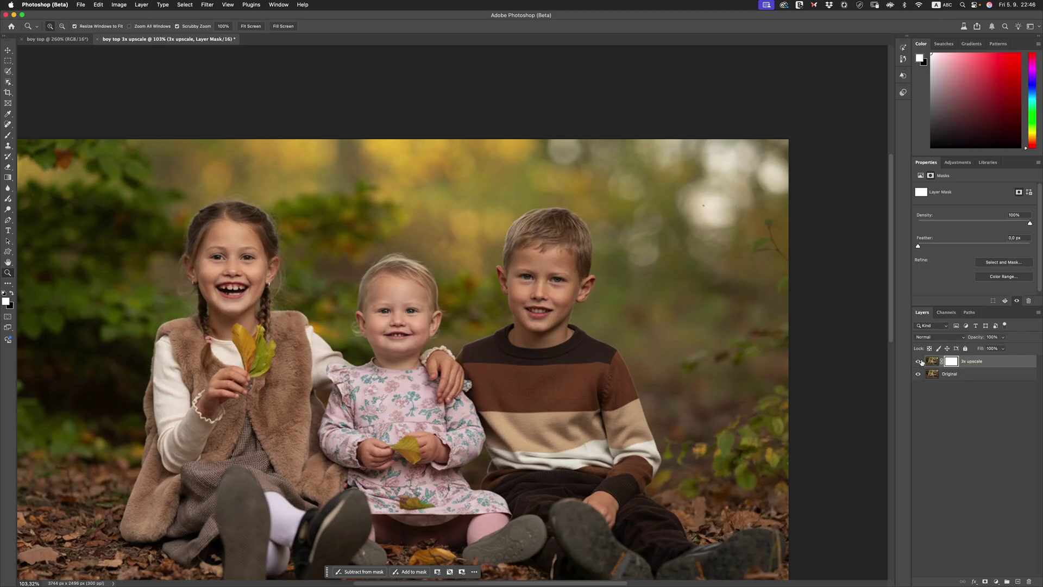
{"action": "left_click", "coordinate": [919, 361]}
{"action": "left_click", "coordinate": [919, 361]}
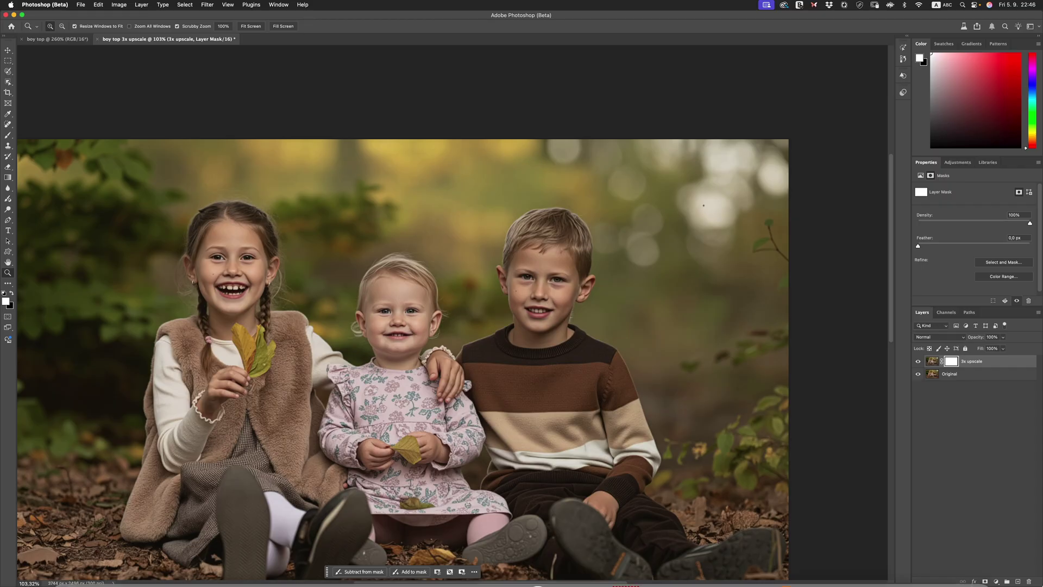
Check Image Size without resizing, then zoom into the girl's hand and leaf and back out
{"action": "key", "text": "super+alt+i"}
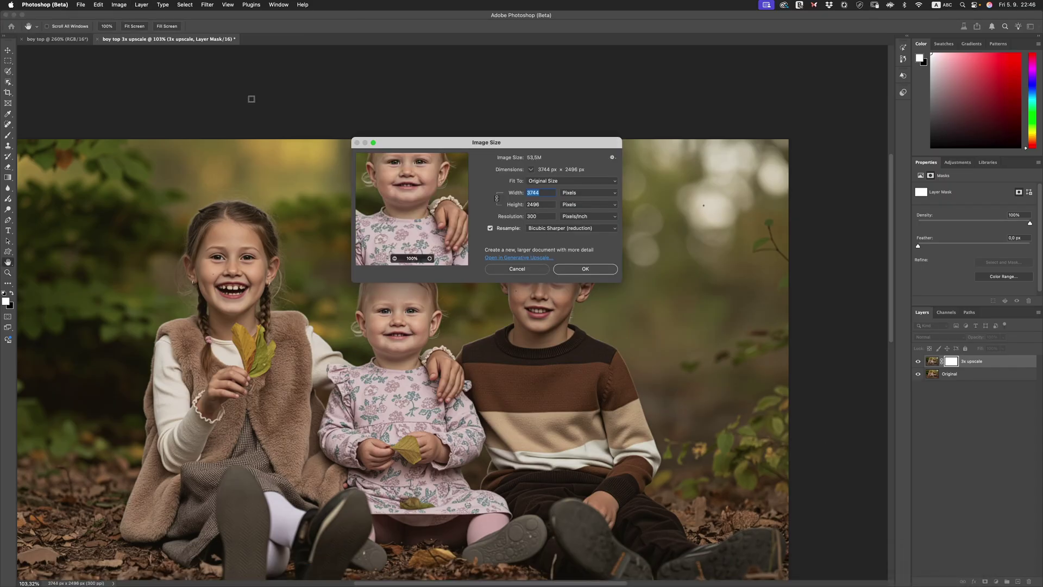
{"action": "left_click", "coordinate": [528, 270]}
{"action": "key", "text": "z"}
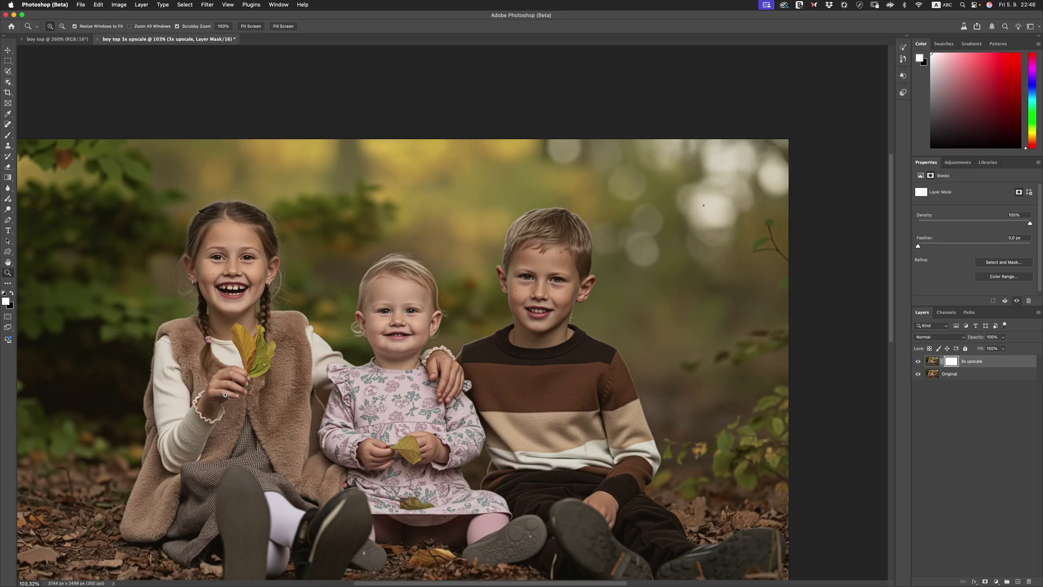
{"action": "left_click_drag", "start_coordinate": [227, 395], "coordinate": [373, 300]}
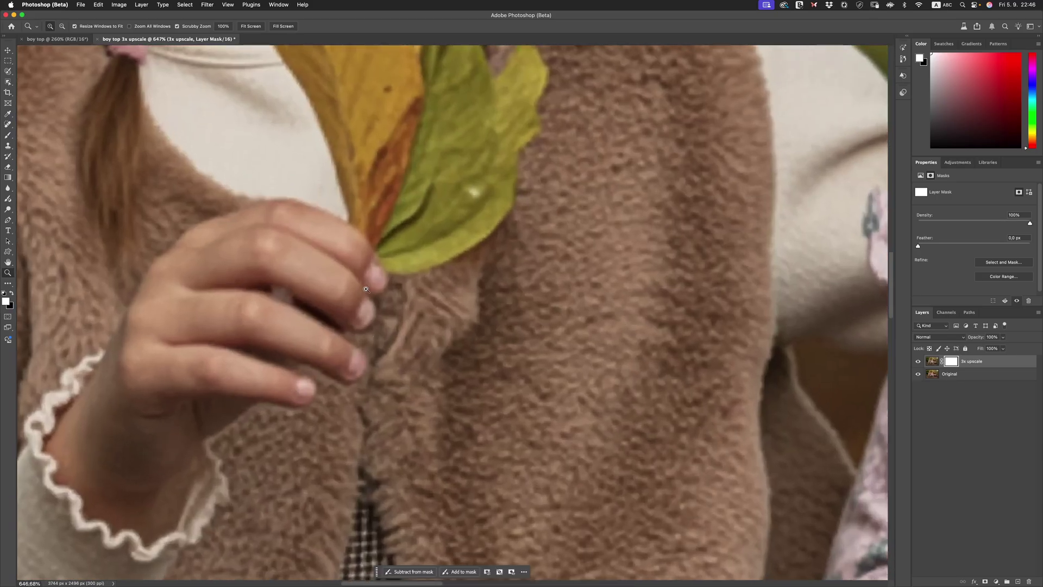
{"action": "left_click_drag", "start_coordinate": [549, 233], "coordinate": [496, 230]}
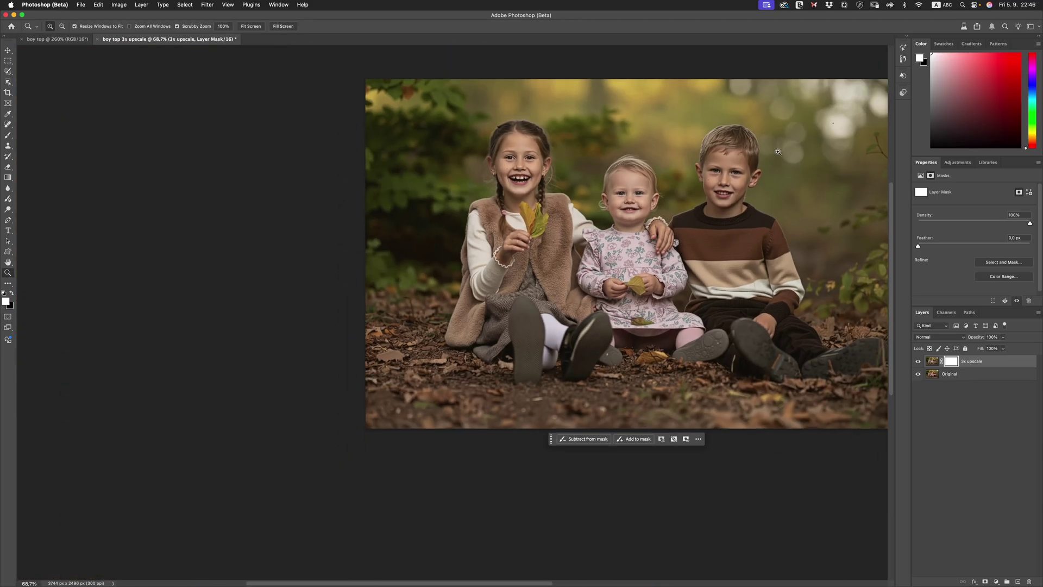
{"action": "left_click_drag", "start_coordinate": [778, 152], "coordinate": [842, 161]}
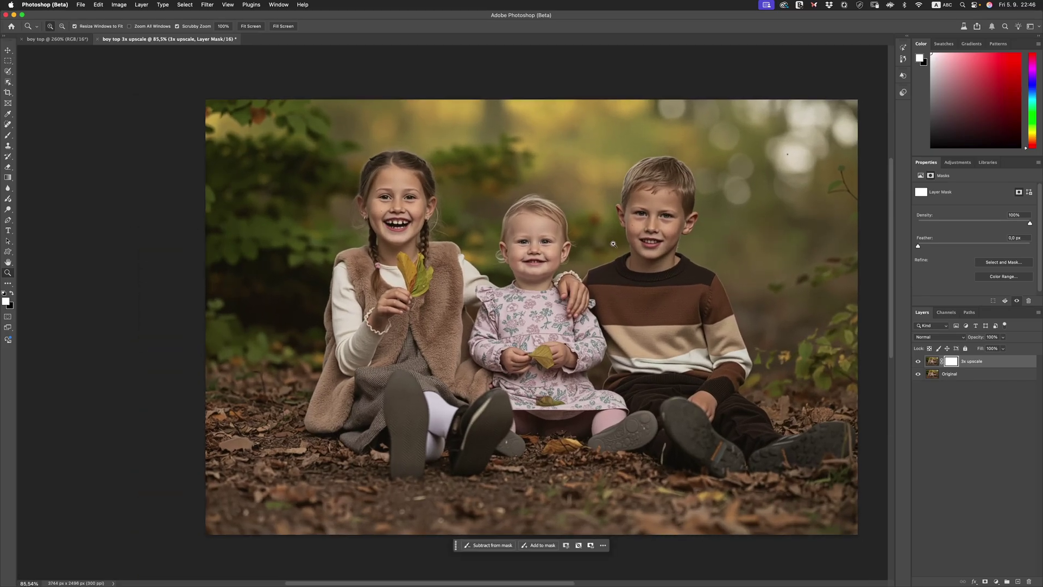
Flip the 3x upscale layer's visibility repeatedly to compare it against the Original in full view
{"action": "left_click", "coordinate": [918, 362]}
{"action": "left_click", "coordinate": [918, 362]}
{"action": "left_click", "coordinate": [919, 362]}
{"action": "left_click", "coordinate": [919, 362]}
{"action": "left_click", "coordinate": [920, 362]}
{"action": "left_click", "coordinate": [921, 362]}
{"action": "mouse_move", "coordinate": [732, 585]}
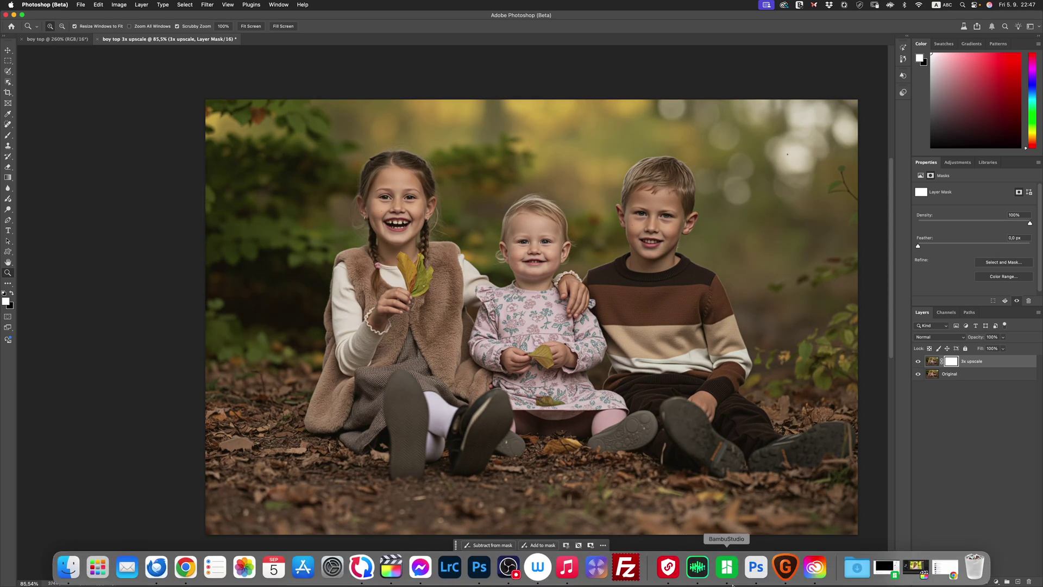
Switch to Gigapixel AI and open boy top.png from the Desktop, previewing 1248x832 to 3744x2496 px
{"action": "left_click", "coordinate": [788, 567]}
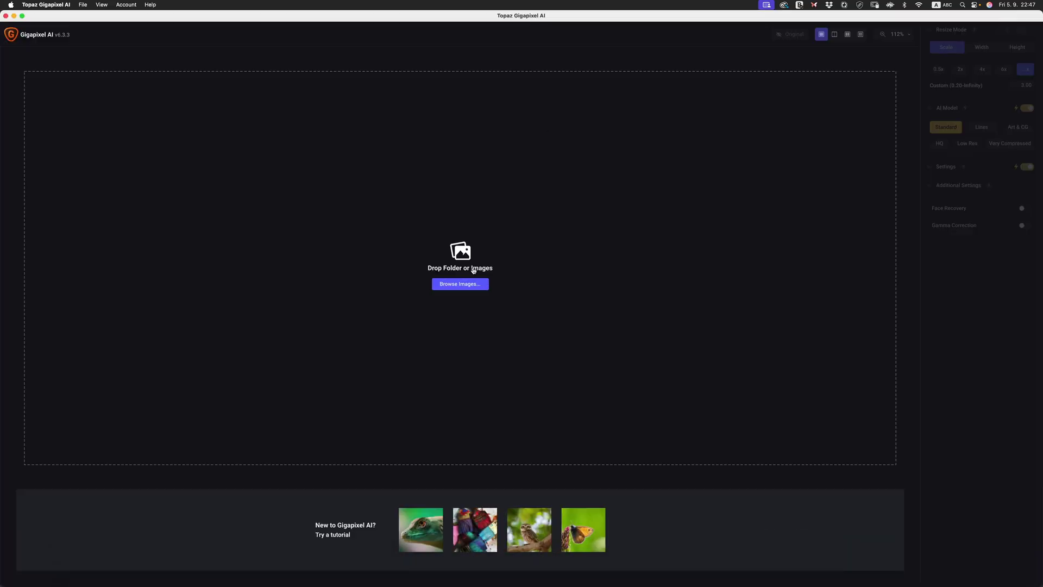
{"action": "left_click", "coordinate": [467, 283]}
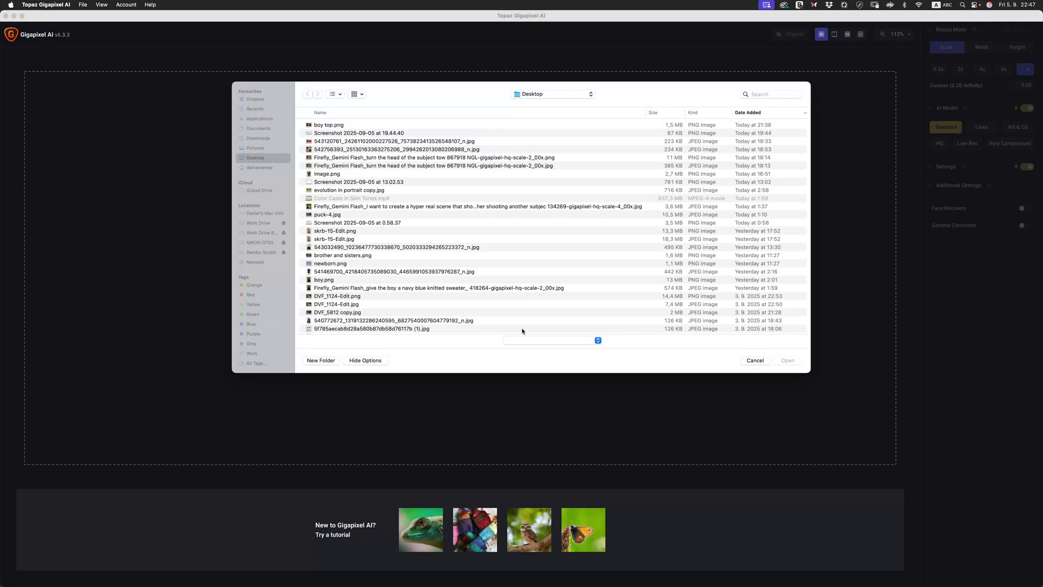
{"action": "left_click", "coordinate": [336, 126]}
{"action": "left_click", "coordinate": [790, 360]}
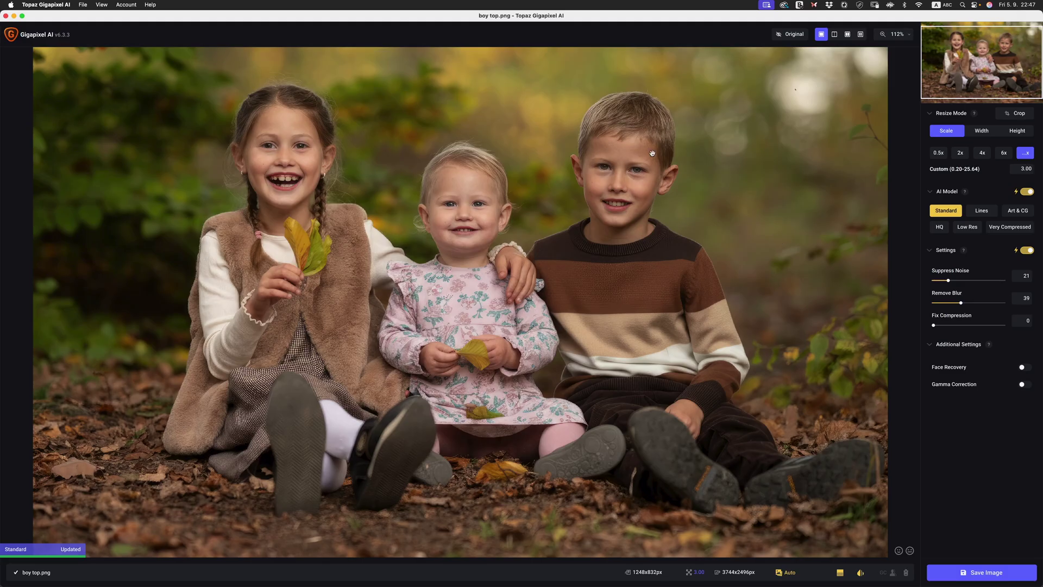
{"action": "scroll", "coordinate": [627, 166], "scroll_direction": "up", "scroll_amount": 5}
{"action": "scroll", "coordinate": [659, 168], "scroll_direction": "up", "scroll_amount": 2}
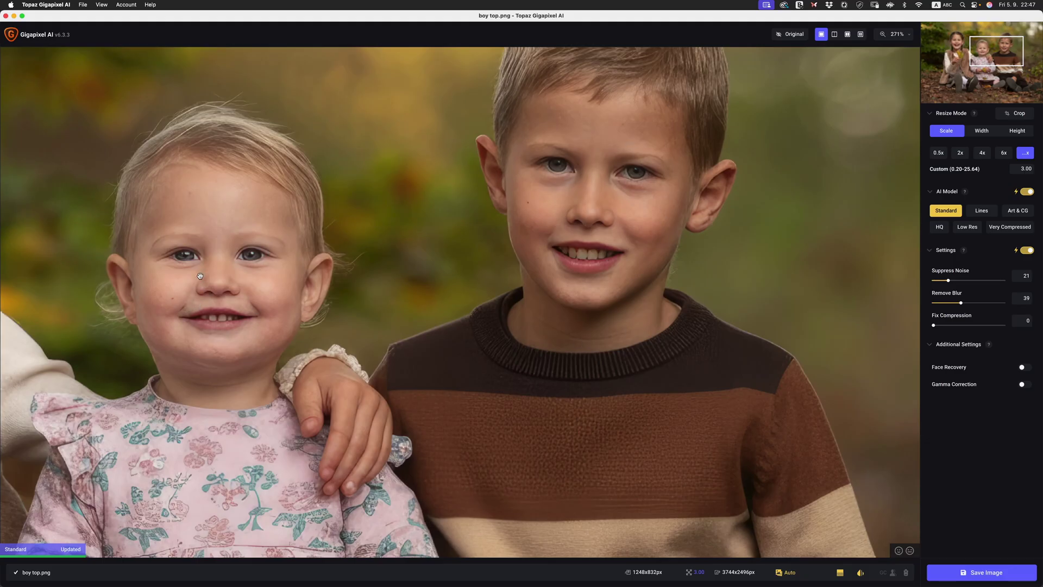
{"action": "left_click_drag", "start_coordinate": [200, 276], "coordinate": [646, 290]}
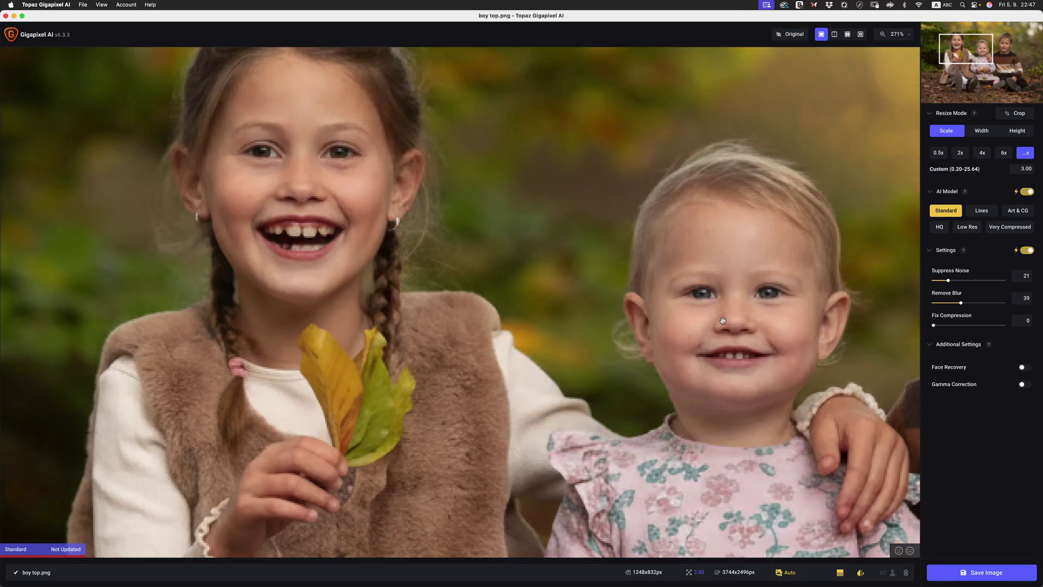
{"action": "key", "text": "super+0"}
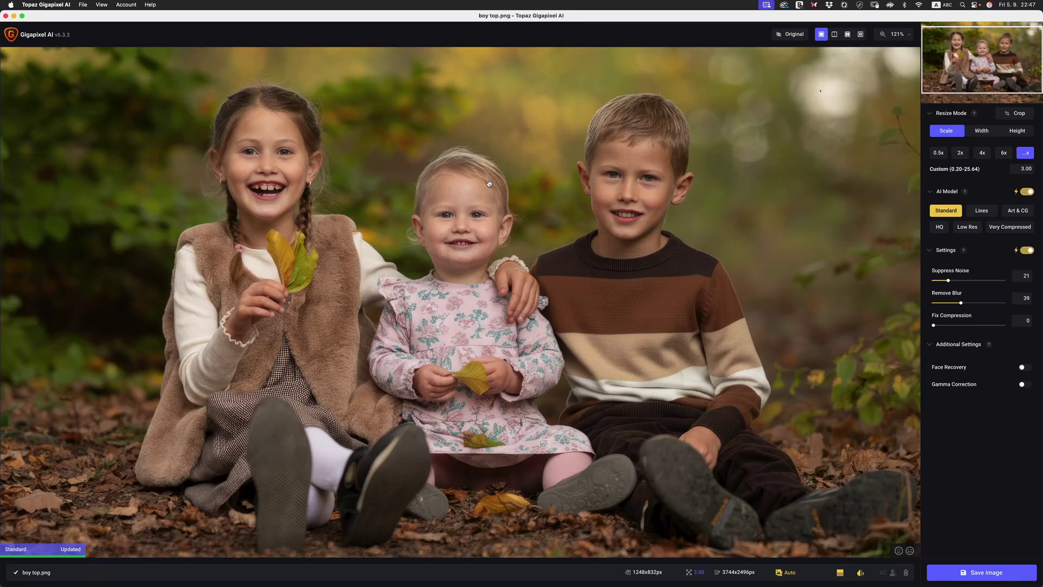
Use the HQ model with manual settings (Suppress Noise 21, Remove Blur 39) and inspect the sweater
{"action": "left_click", "coordinate": [939, 228]}
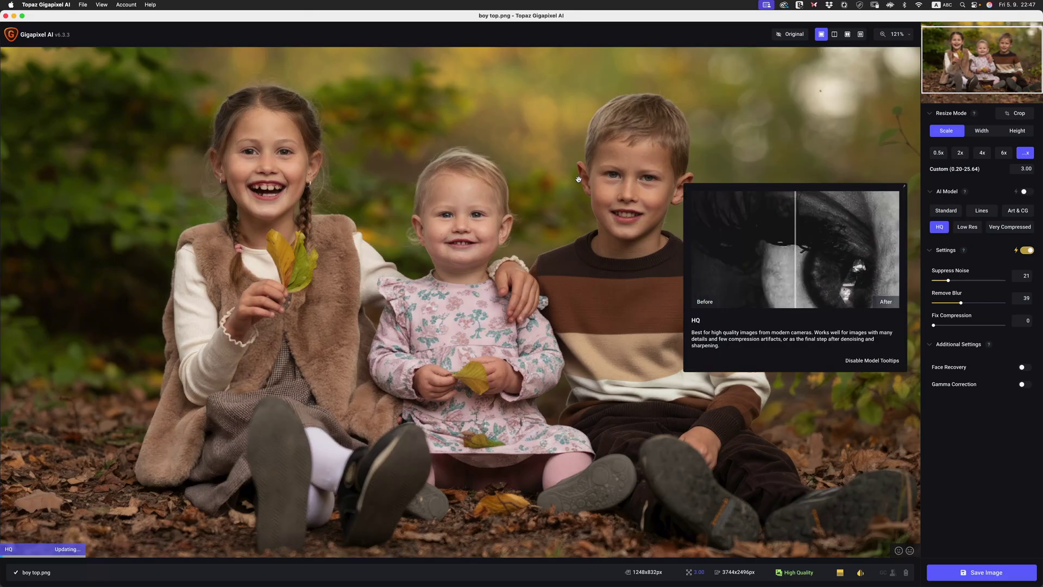
{"action": "left_click", "coordinate": [1025, 251]}
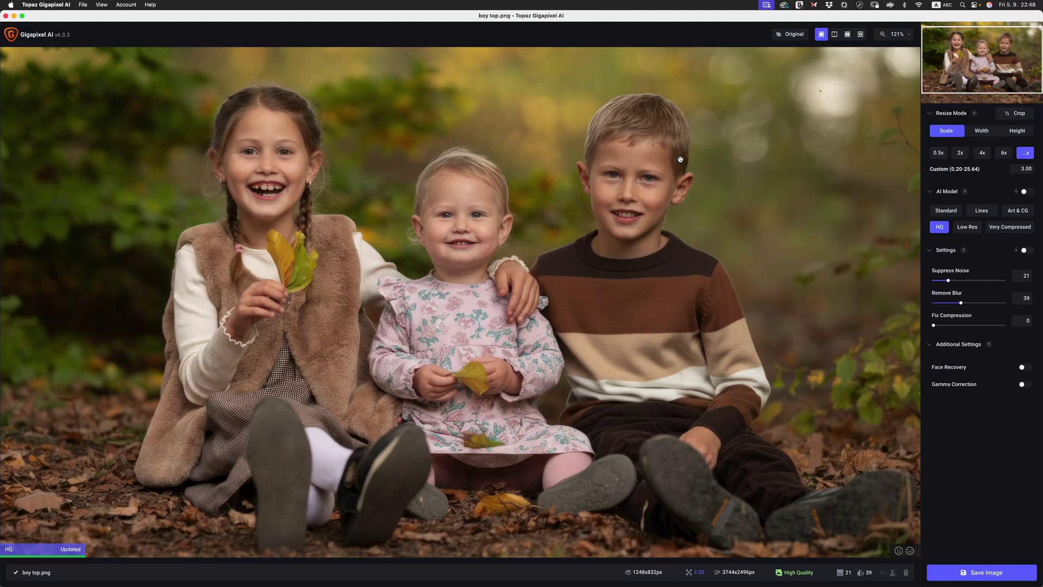
{"action": "scroll", "coordinate": [678, 160], "scroll_direction": "up", "scroll_amount": 3}
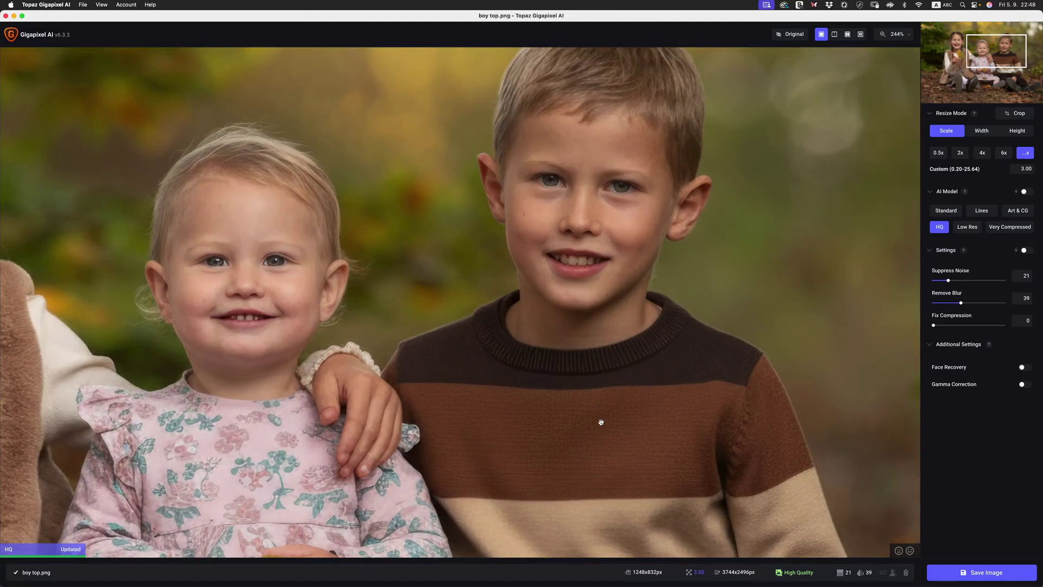
{"action": "left_click_drag", "start_coordinate": [601, 421], "coordinate": [533, 181]}
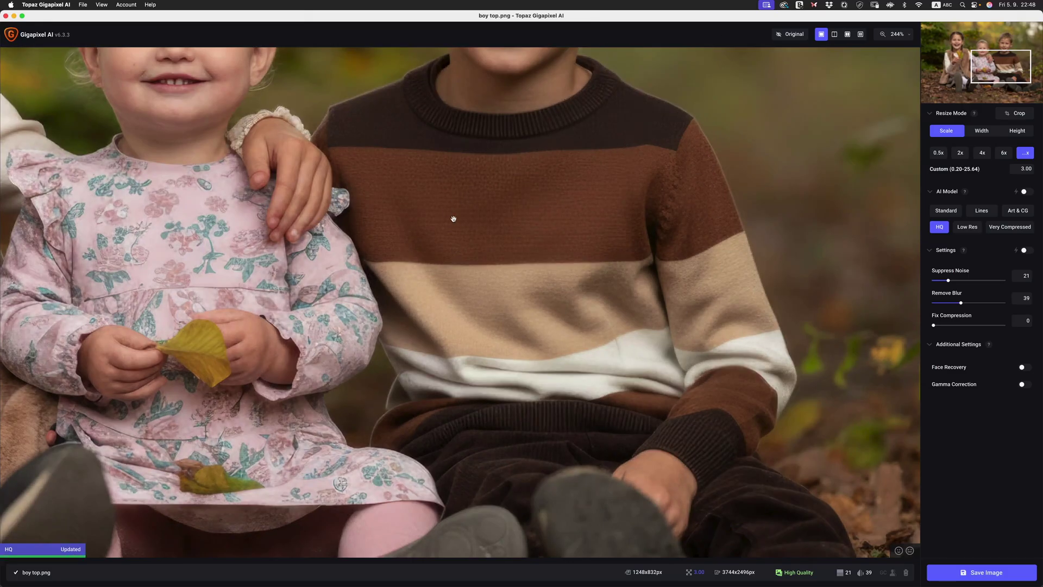
{"action": "scroll", "coordinate": [451, 215], "scroll_direction": "down", "scroll_amount": 1}
{"action": "scroll", "coordinate": [507, 228], "scroll_direction": "down", "scroll_amount": 10}
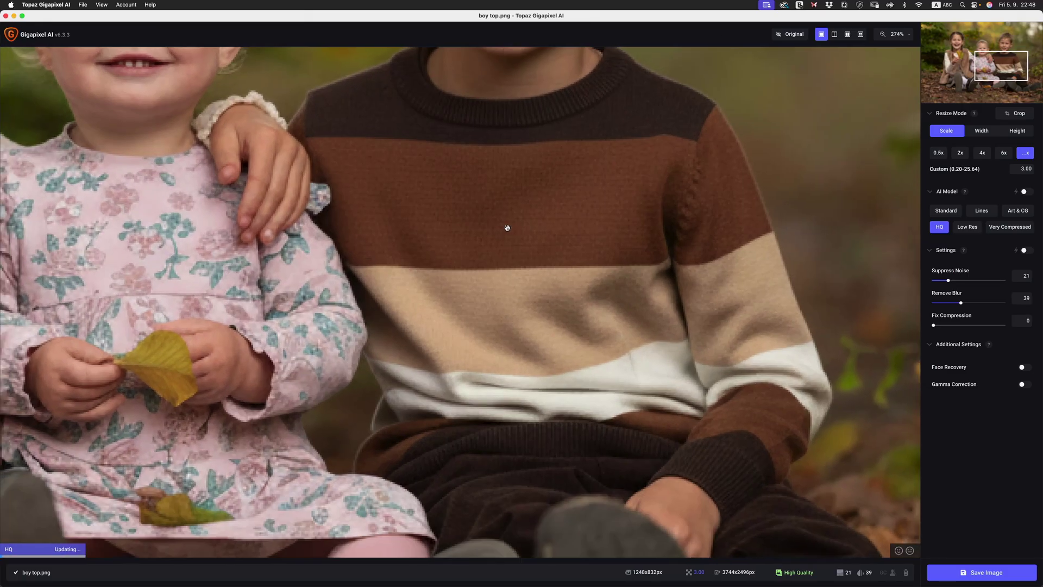
{"action": "scroll", "coordinate": [507, 225], "scroll_direction": "down", "scroll_amount": 6}
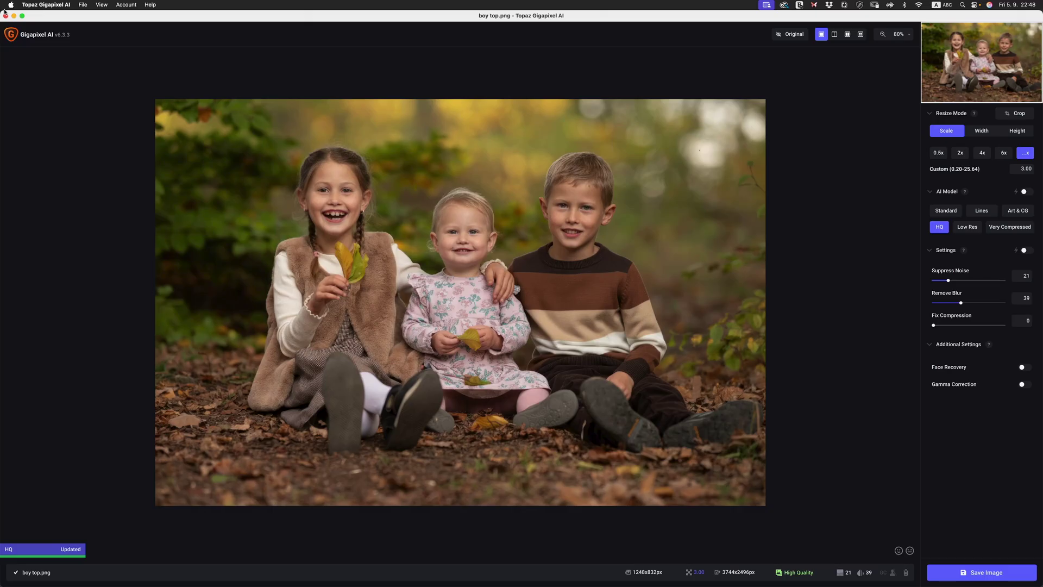
Exit Gigapixel full screen and return to the Photoshop 'boy top 3x upscale' document
{"action": "left_click_drag", "start_coordinate": [4, 13], "coordinate": [440, 3]}
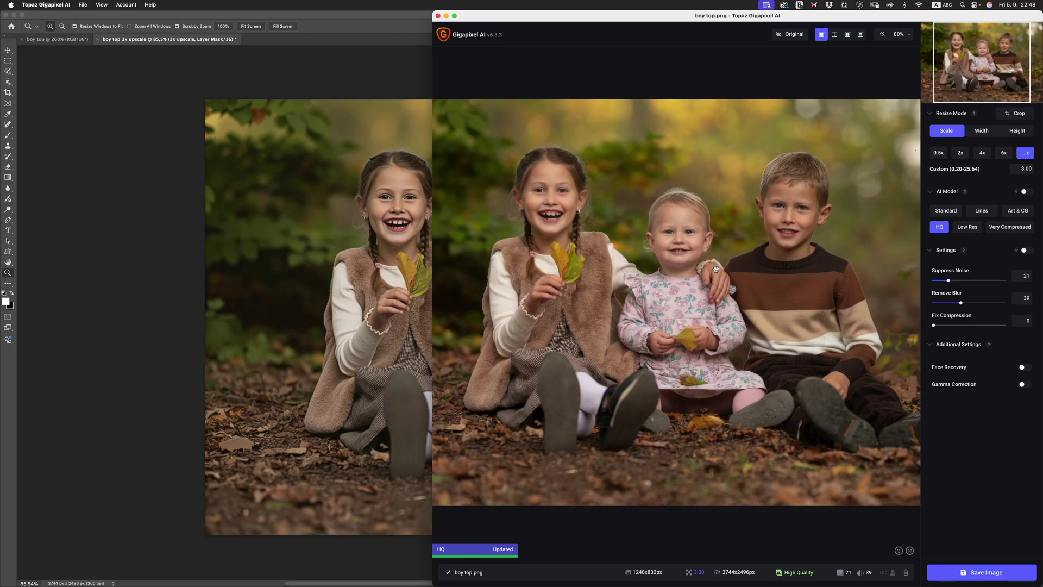
{"action": "left_click", "coordinate": [181, 37]}
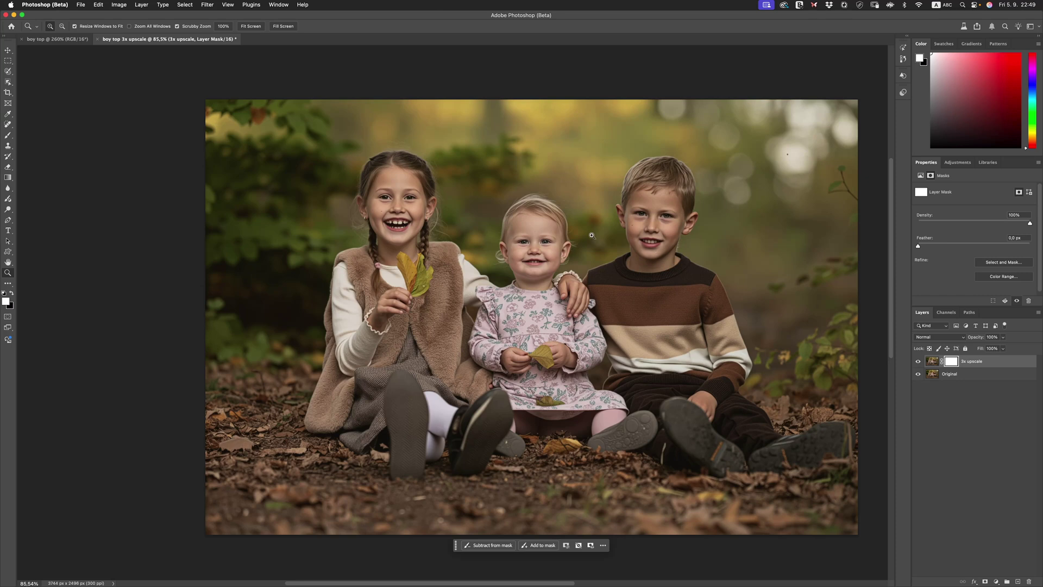
{"action": "scroll", "coordinate": [570, 228], "scroll_direction": "up", "scroll_amount": 5}
{"action": "scroll", "coordinate": [570, 228], "scroll_direction": "down", "scroll_amount": 6}
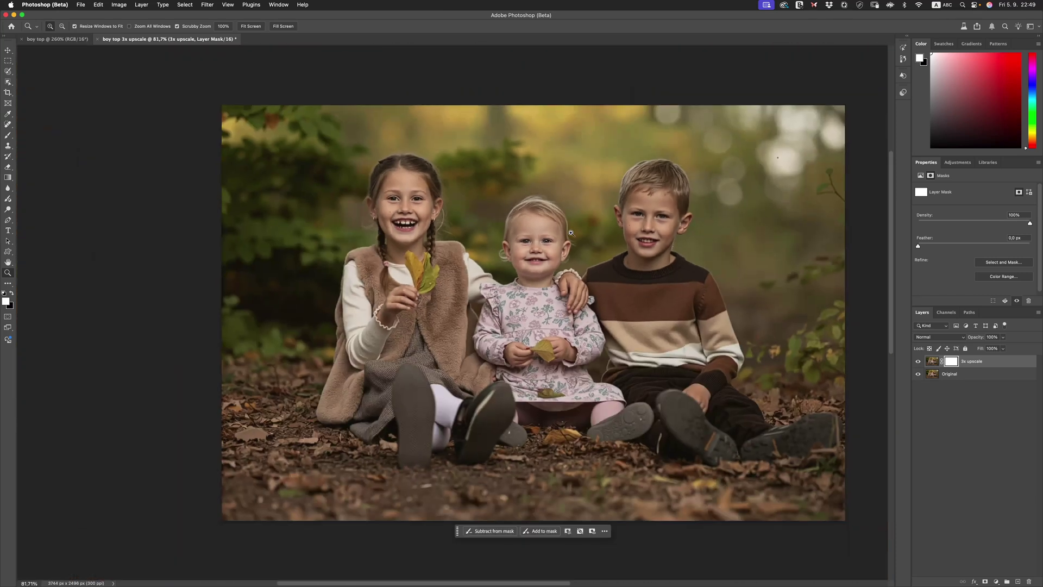
{"action": "scroll", "coordinate": [570, 232], "scroll_direction": "up", "scroll_amount": 5}
{"action": "scroll", "coordinate": [631, 204], "scroll_direction": "down", "scroll_amount": 4}
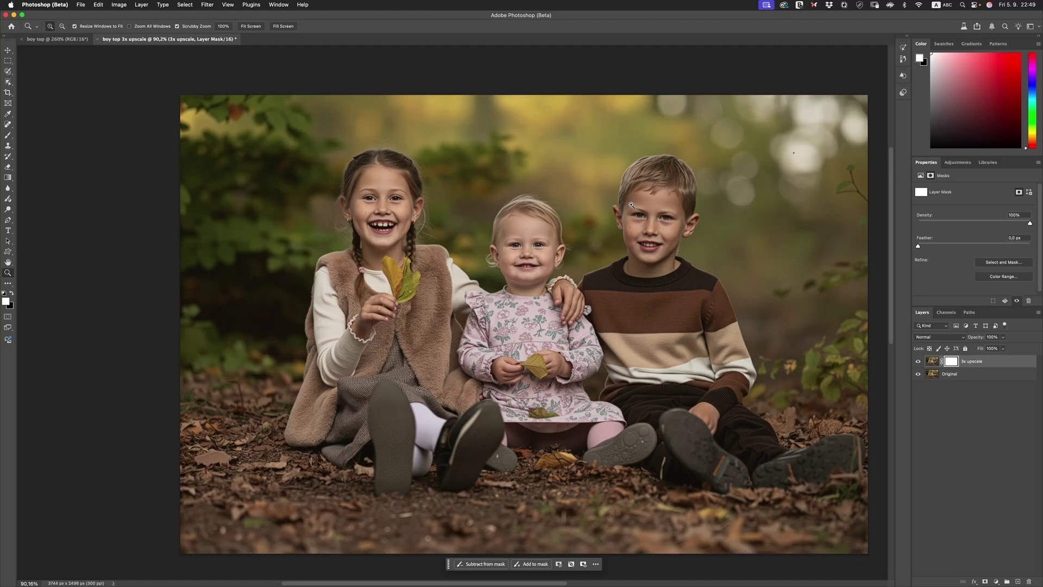
{"action": "mouse_move", "coordinate": [781, 573]}
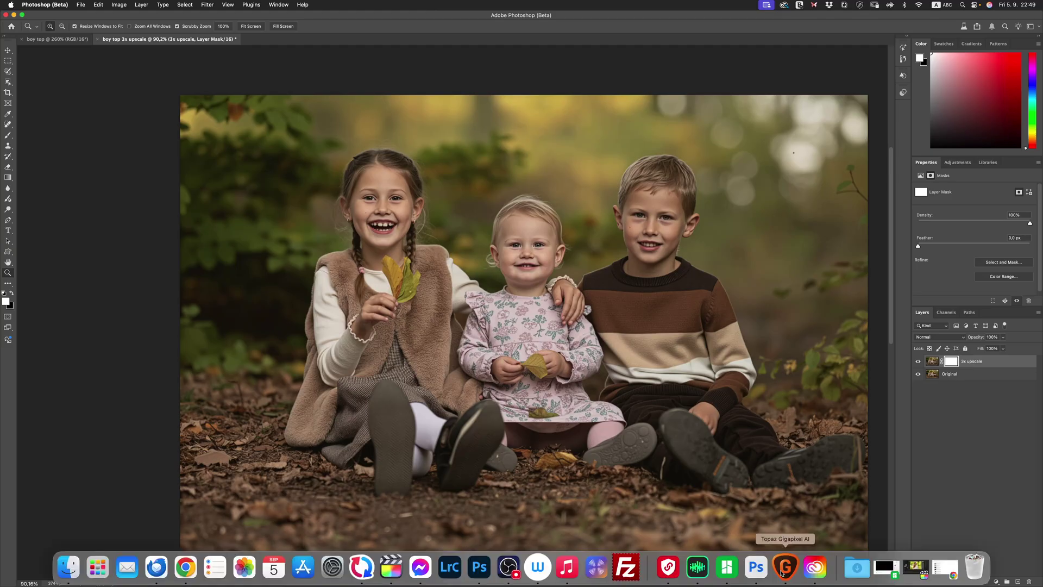